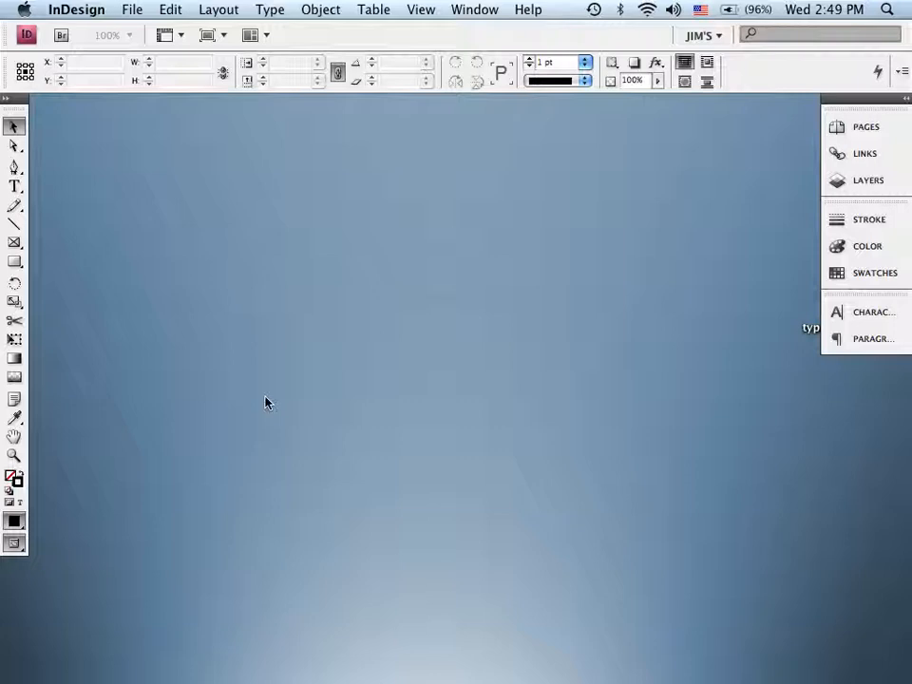
# Open the recent document typePoster.indd and bring the upper part of the poster into view.
pyautogui.click(136, 12)
pyautogui.moveTo(321, 83)
pyautogui.click(389, 83)
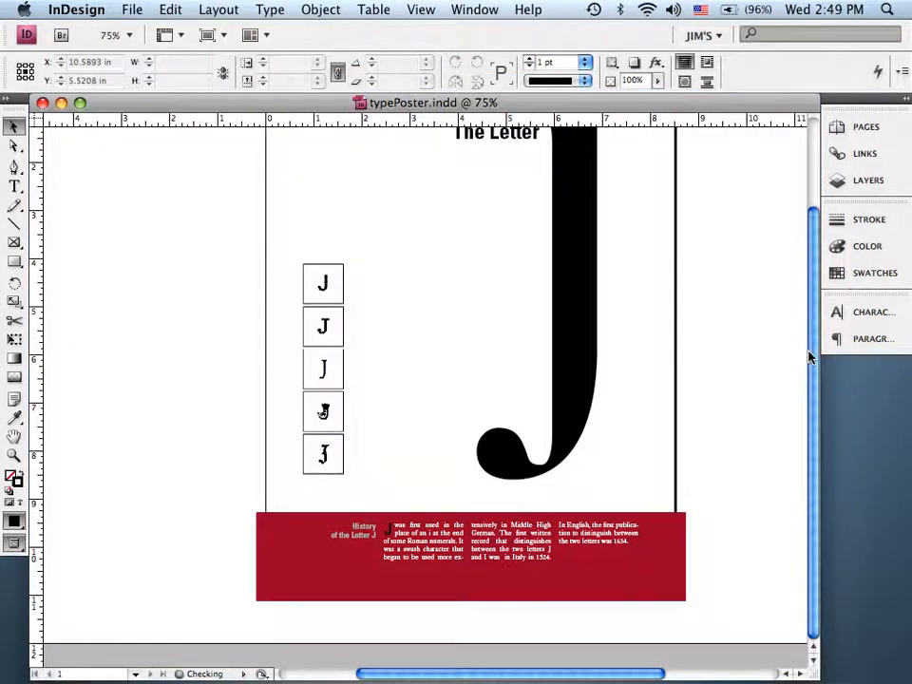
pyautogui.moveTo(815, 360); pyautogui.dragTo(815, 308)
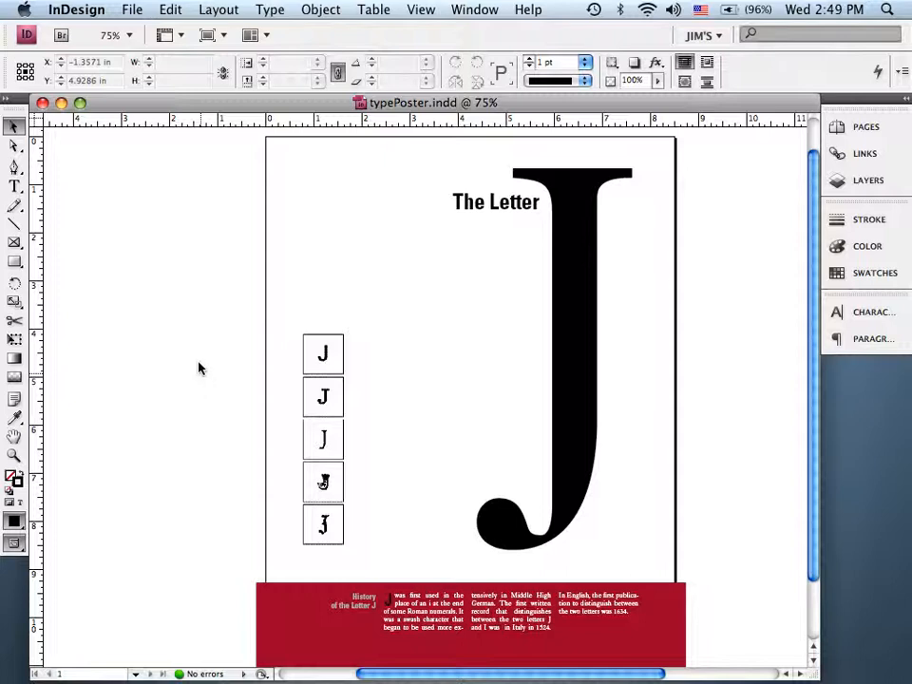
# Start exporting the poster as Adobe PDF typePoster.pdf on the Desktop, replacing the existing file, and choose the [High Quality Print] preset.
pyautogui.click(133, 11)
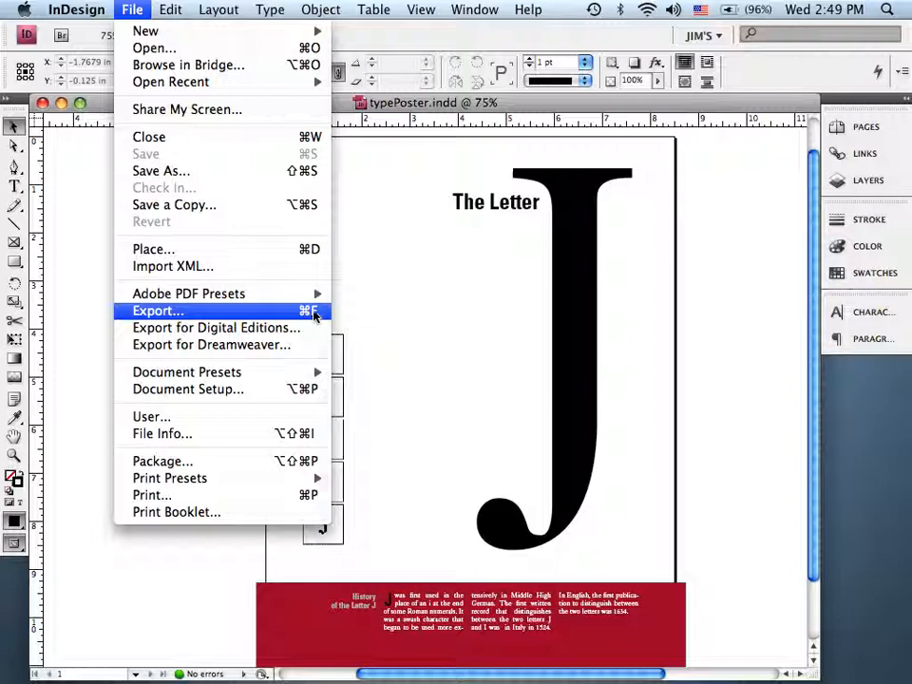
pyautogui.click(319, 311)
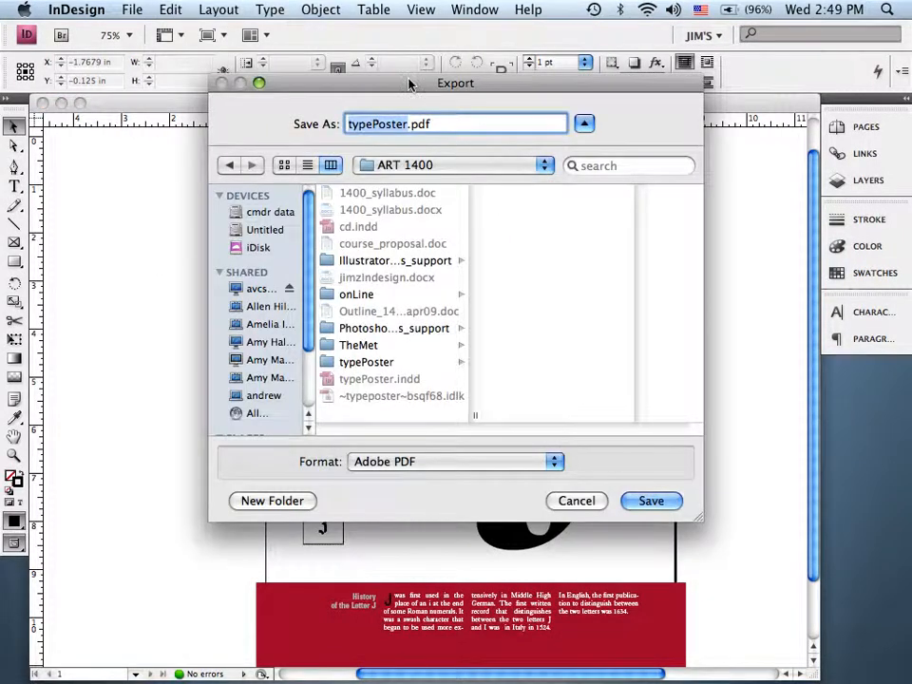
pyautogui.moveTo(411, 85); pyautogui.dragTo(399, 175)
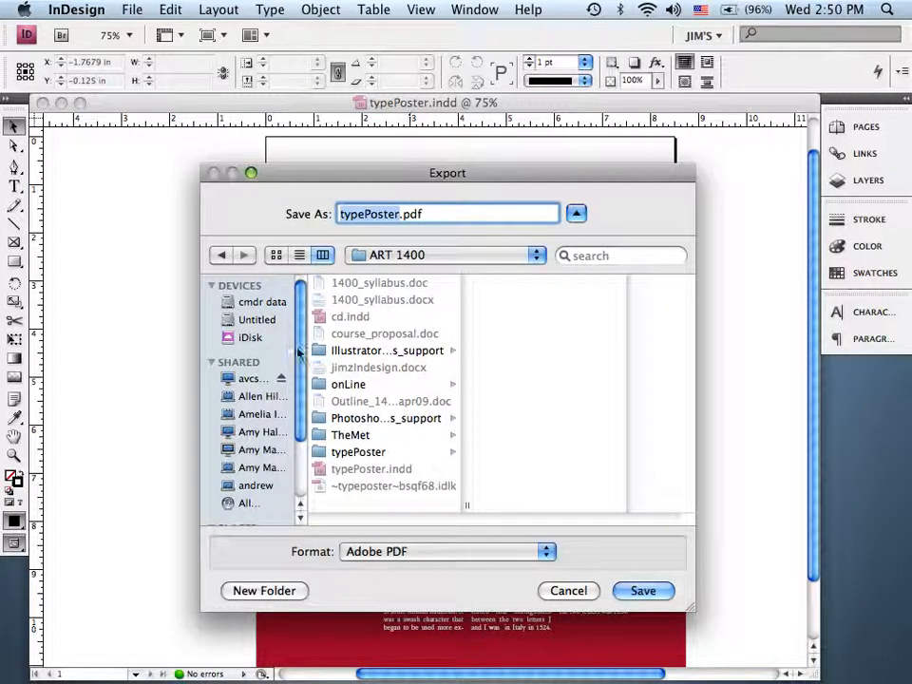
pyautogui.moveTo(297, 349); pyautogui.dragTo(297, 507)
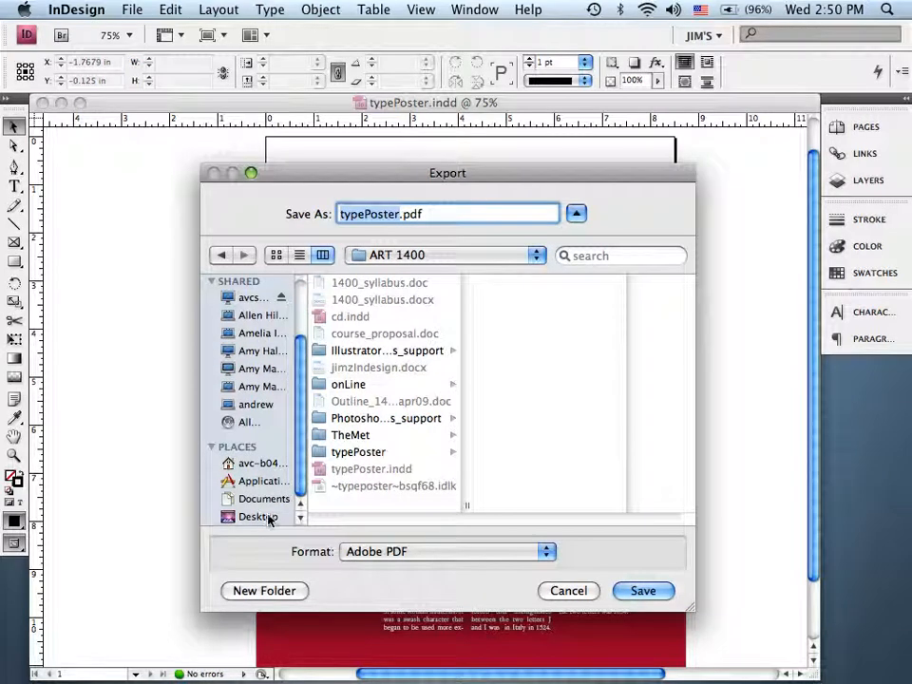
pyautogui.click(259, 516)
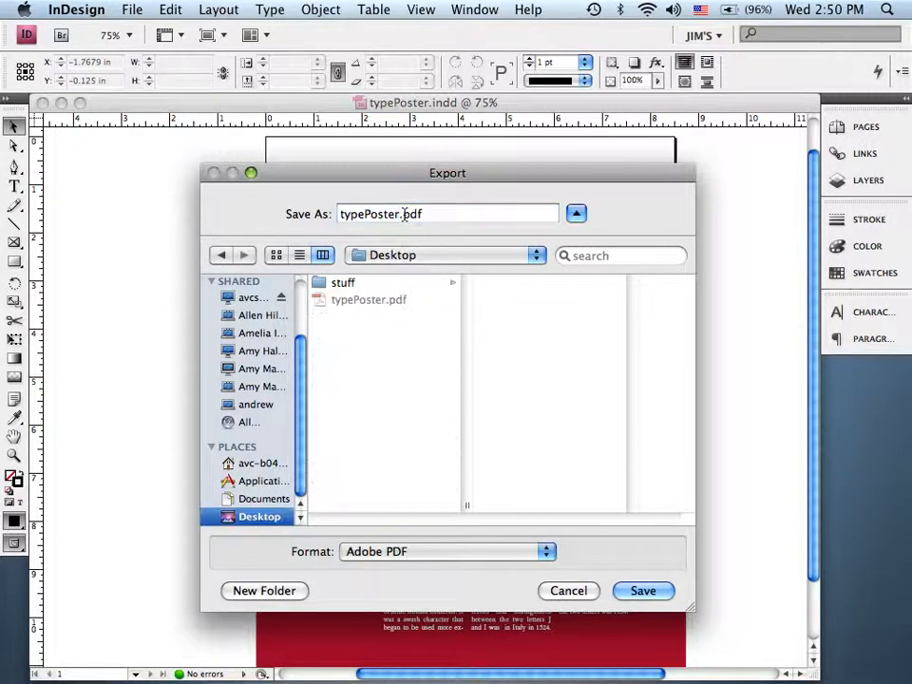
pyautogui.click(641, 592)
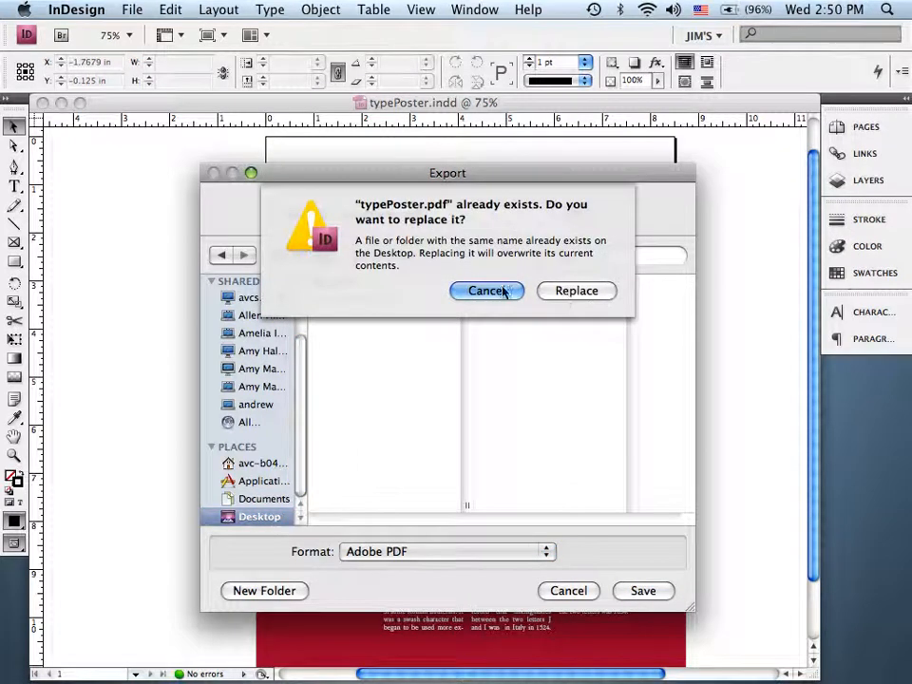
pyautogui.click(558, 292)
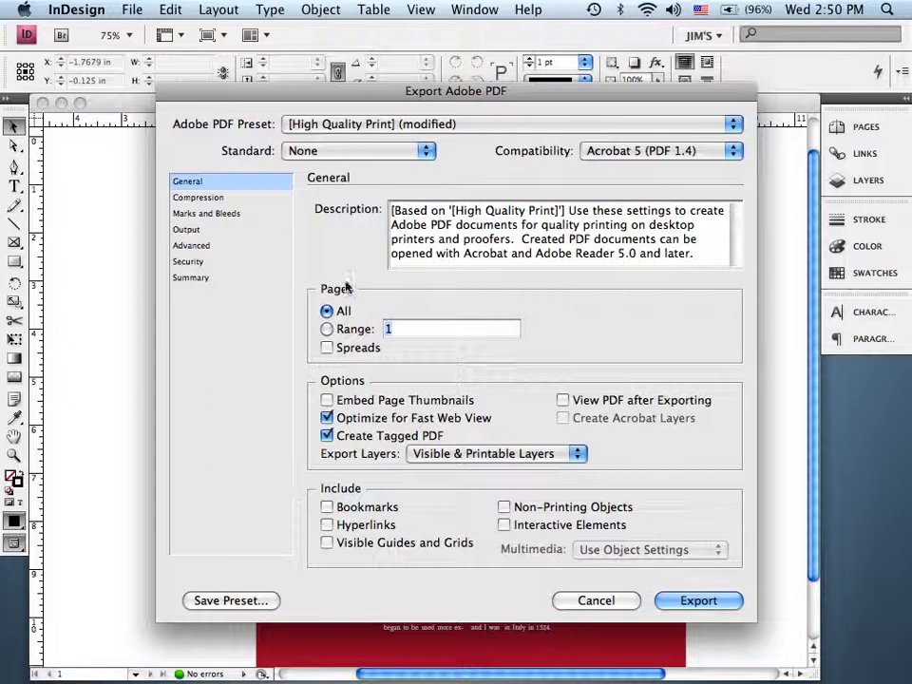
pyautogui.click(293, 127)
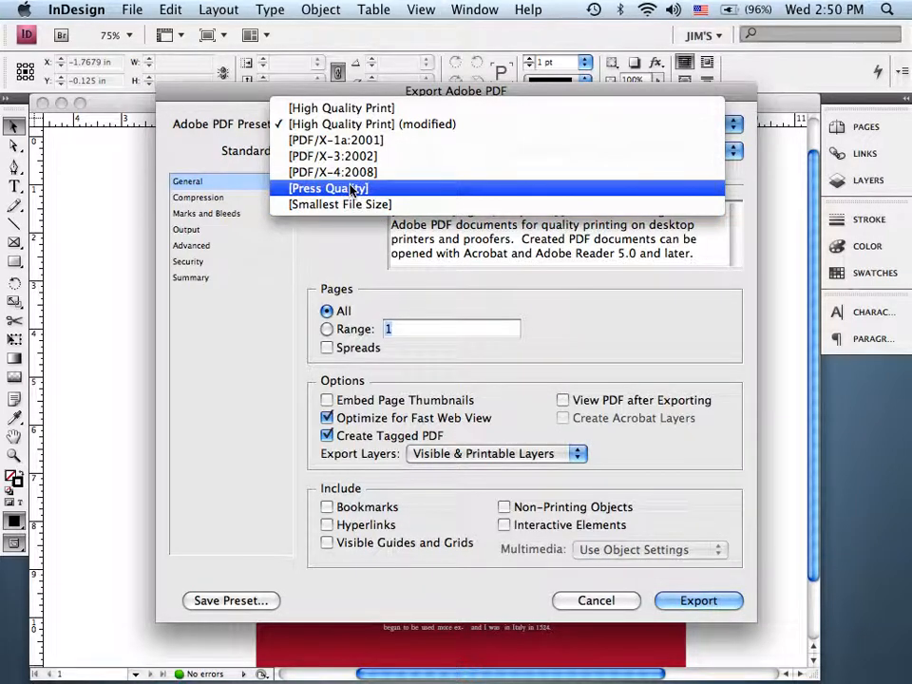
pyautogui.click(331, 111)
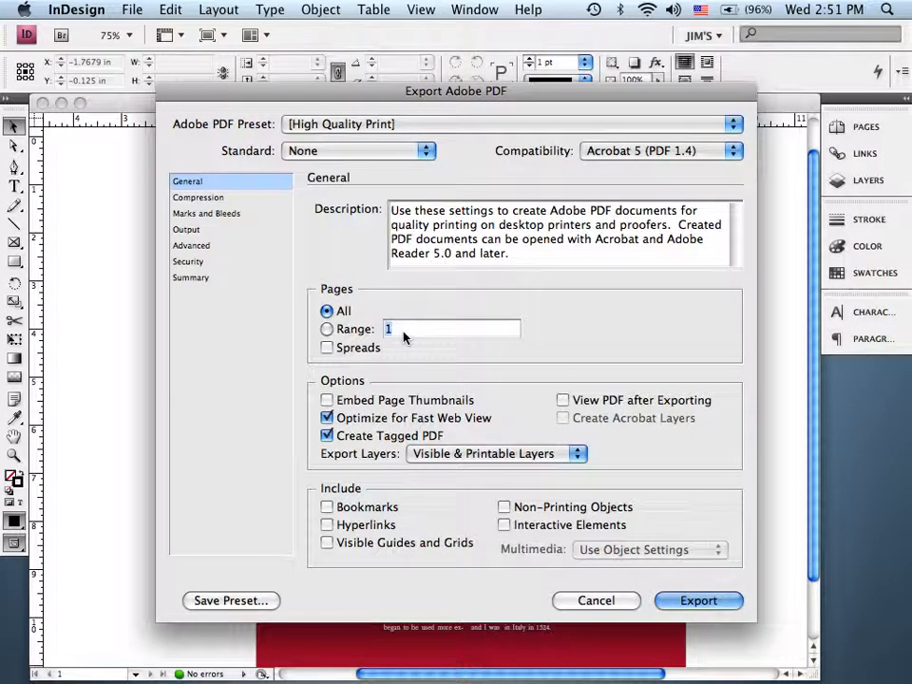
# Try the page ranges 1-4 and 3,5,1,10, and set the export back to all pages with the range cleared.
pyautogui.click(327, 329)
pyautogui.write('1-4')
pyautogui.moveTo(415, 328); pyautogui.dragTo(360, 328)
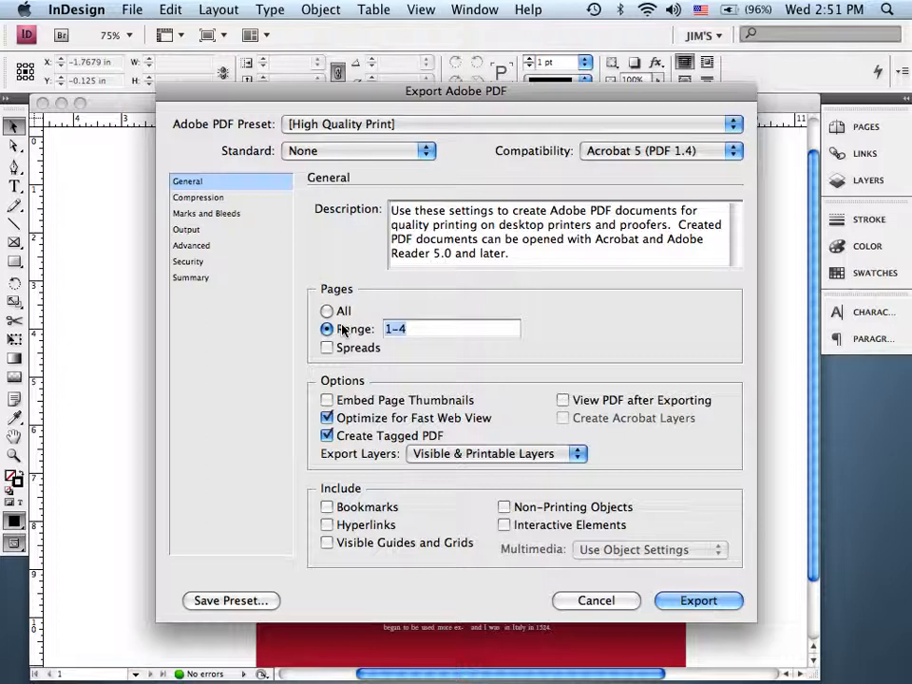
pyautogui.write('3,5,1,10')
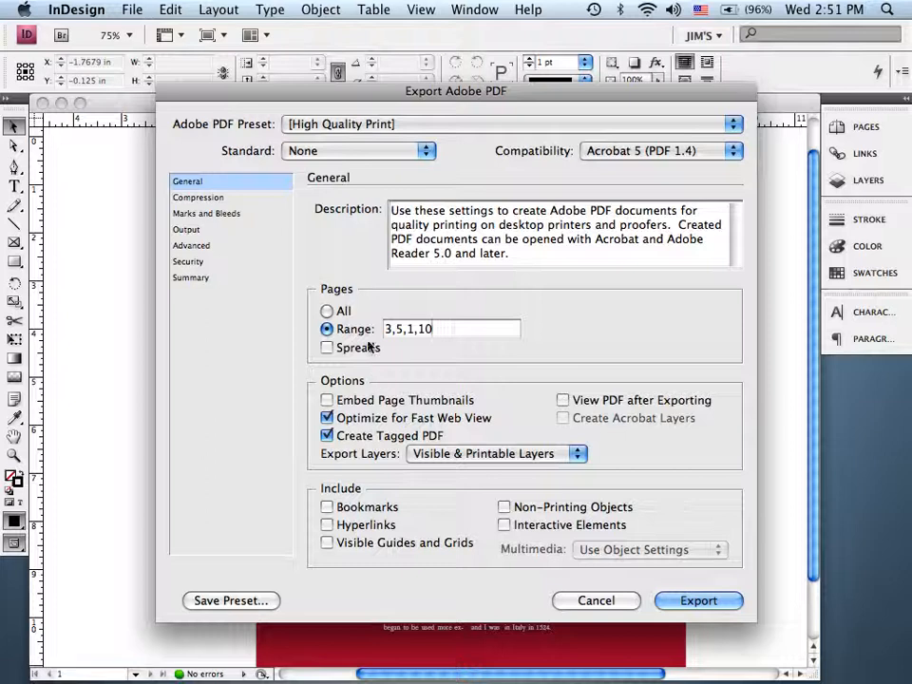
pyautogui.click(328, 328)
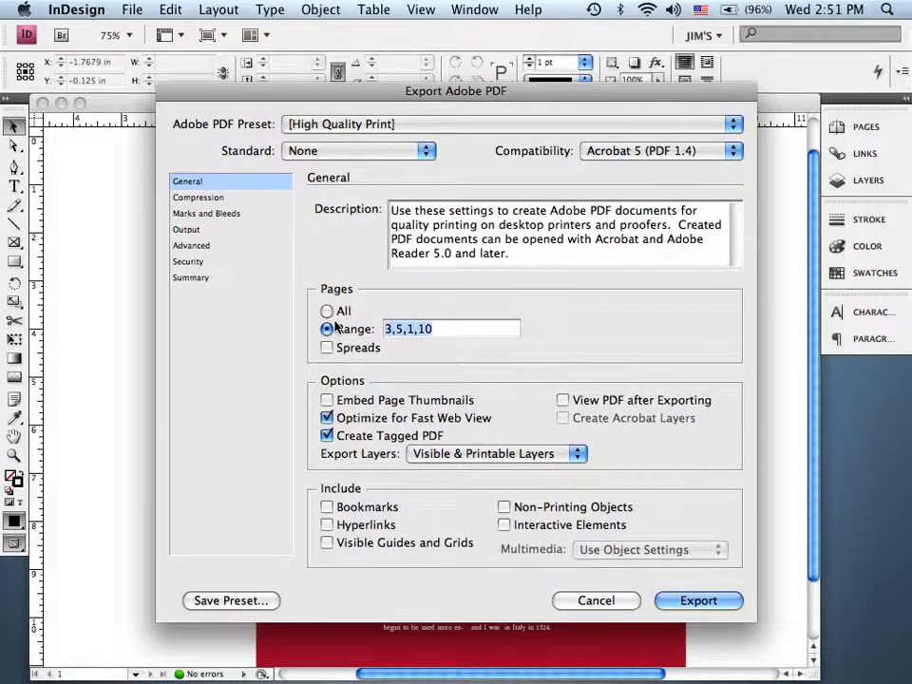
pyautogui.press('BackSpace')
pyautogui.click(327, 311)
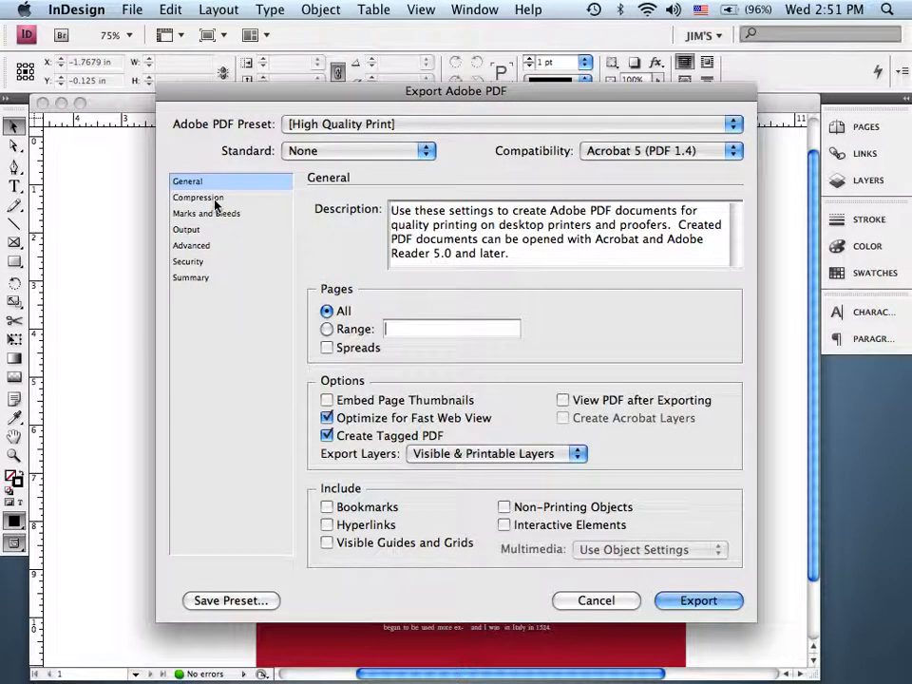
# In the compression settings, set color images to downsample to 120 pixels per inch for images above 120 pixels per inch.
pyautogui.click(200, 197)
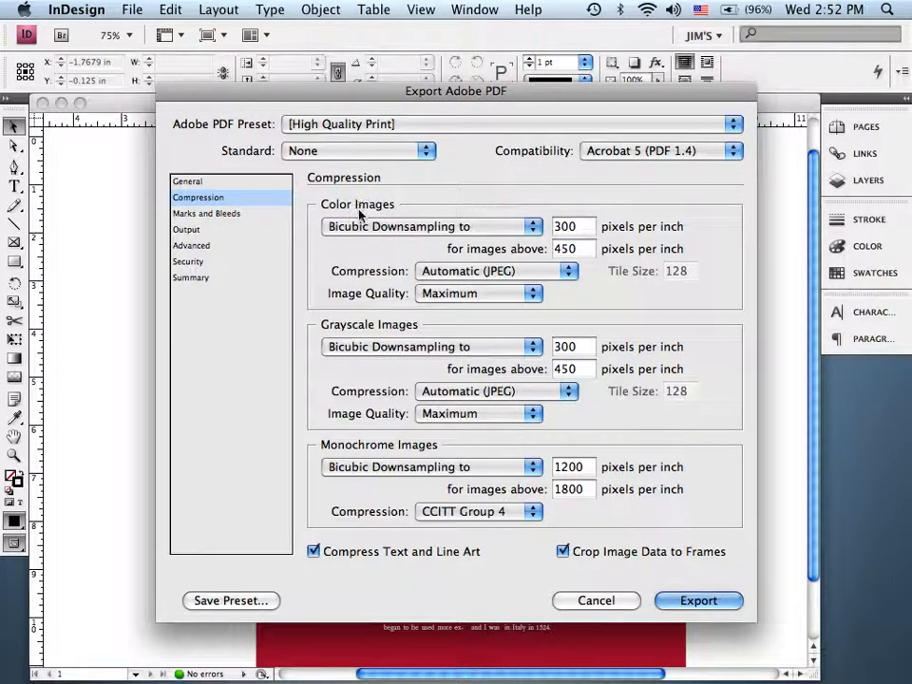
pyautogui.click(567, 228)
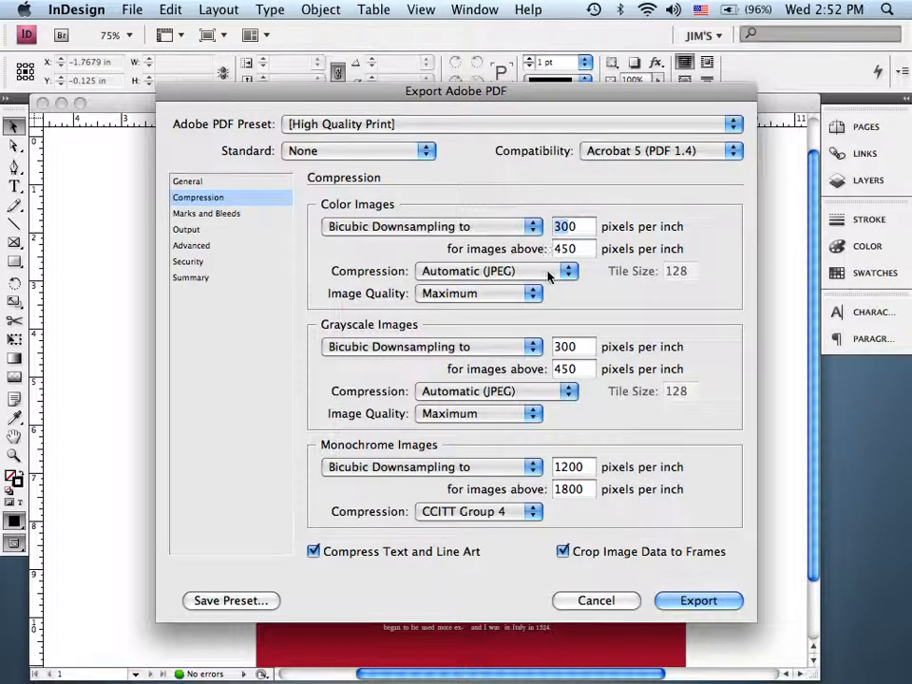
pyautogui.press('Tab')
pyautogui.write('120')
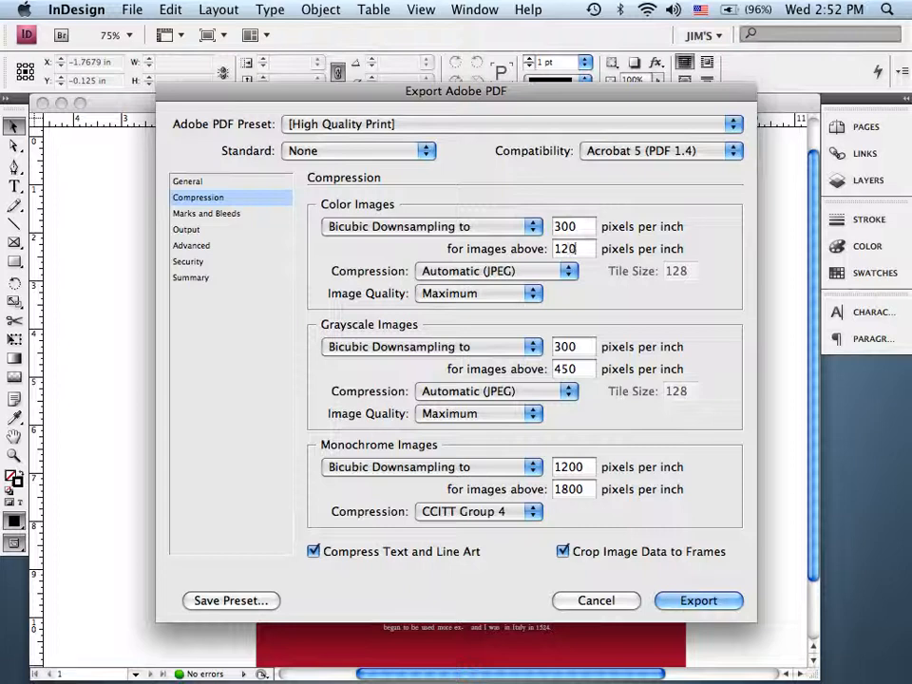
pyautogui.click(562, 226)
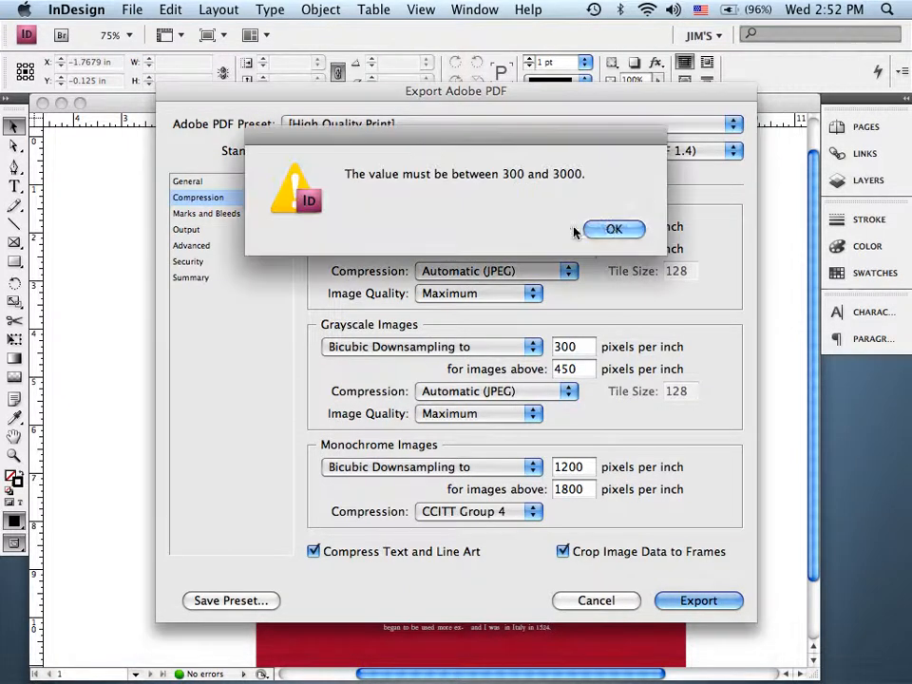
pyautogui.click(608, 230)
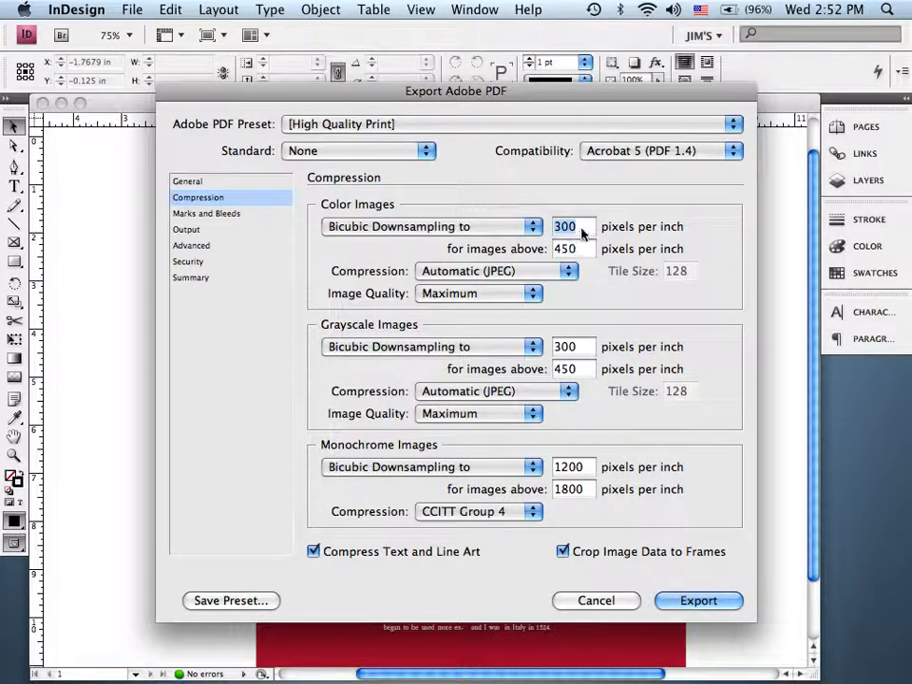
pyautogui.write('120')
pyautogui.press('Tab')
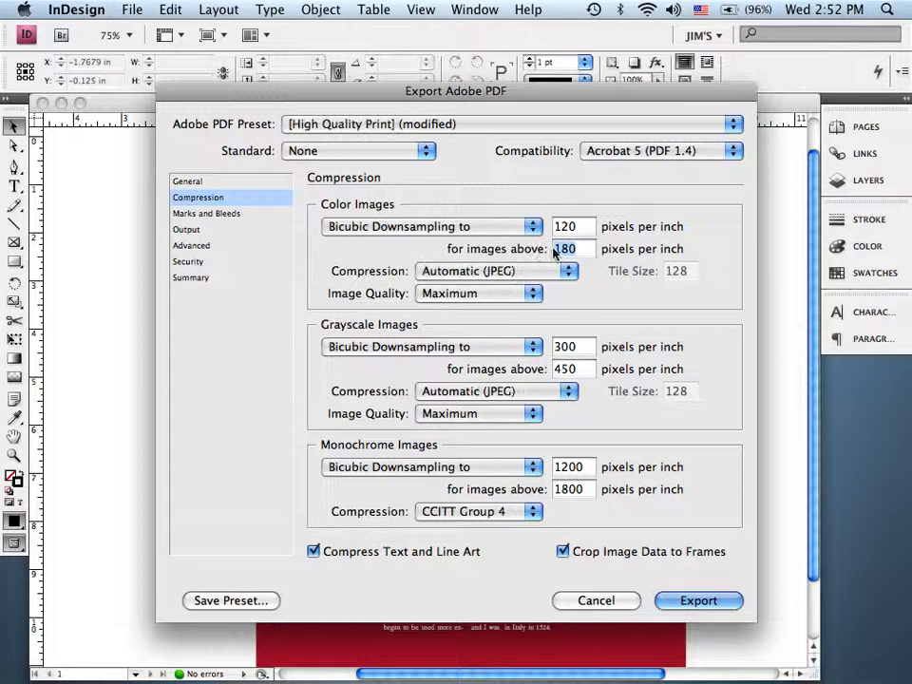
pyautogui.write('120')
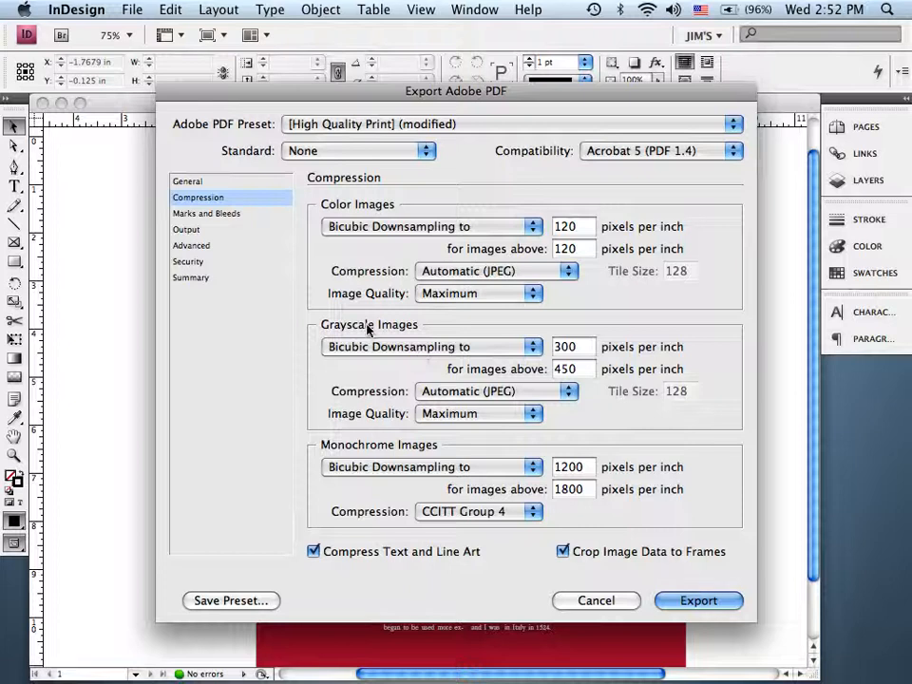
# Set grayscale images to downsample to 120 pixels per inch for images above 120 pixels per inch, and export the PDF.
pyautogui.doubleClick(567, 346)
pyautogui.write('120')
pyautogui.press('Tab')
pyautogui.write('12')
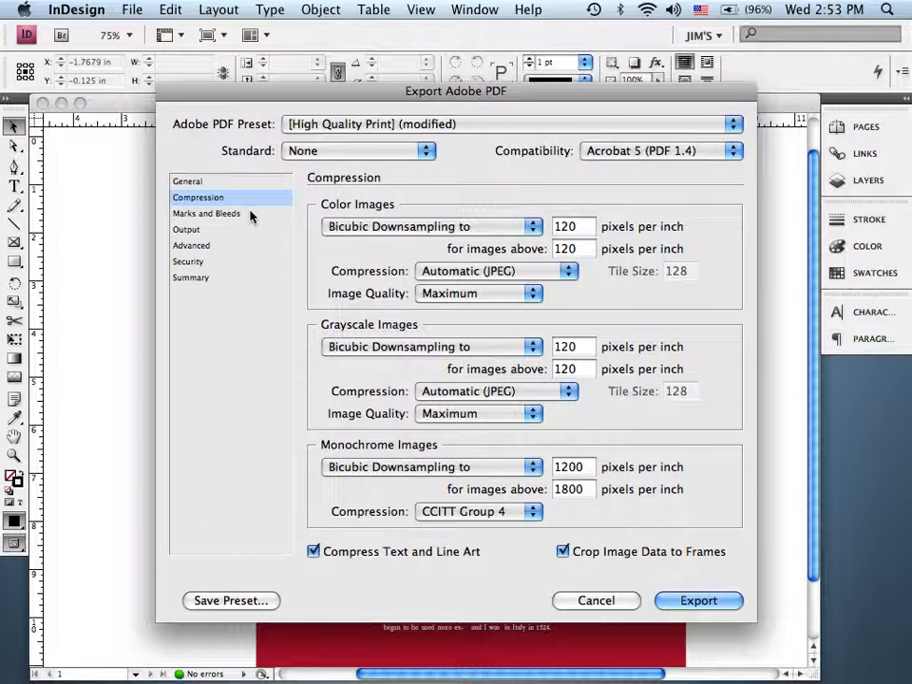
pyautogui.moveTo(431, 95); pyautogui.dragTo(413, 94)
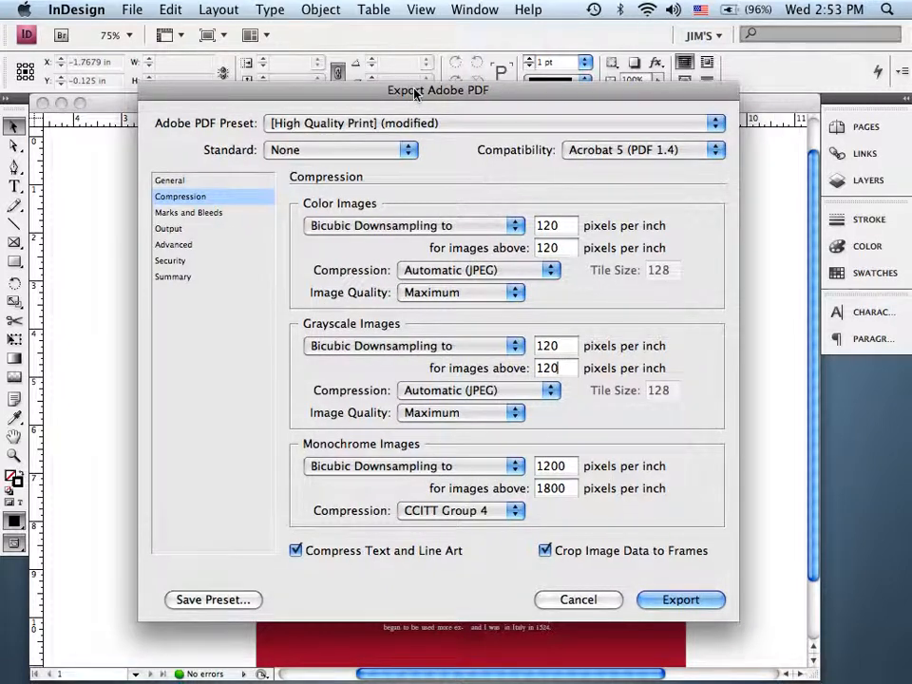
pyautogui.click(670, 604)
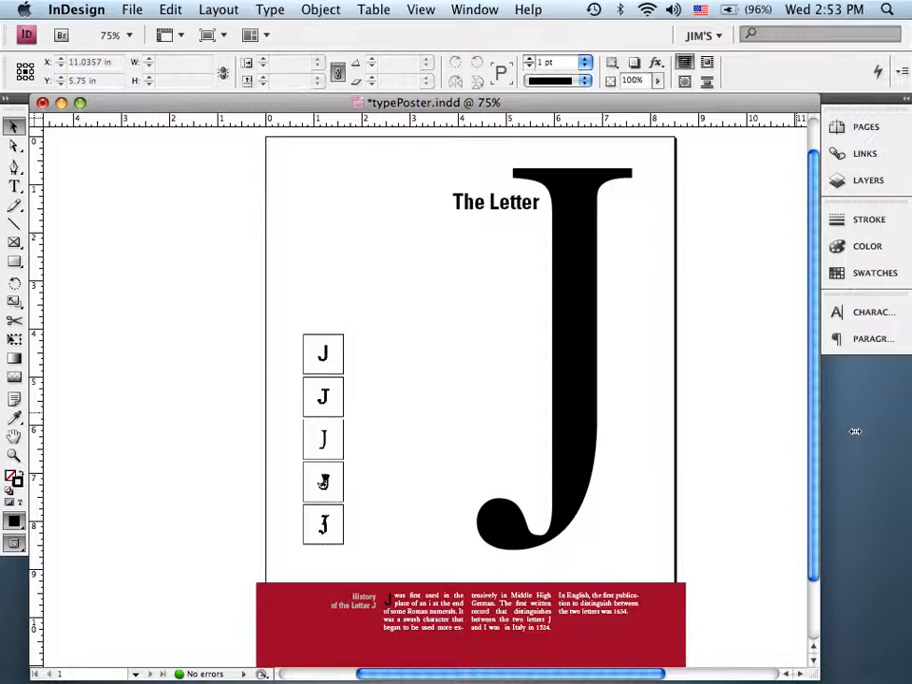
# Open typePoster.pdf from the Desktop in Acrobat, check the whole page at 50% zoom, and return to the poster in InDesign.
pyautogui.click(854, 431)
pyautogui.moveTo(862, 306)
pyautogui.mouseDown()
pyautogui.moveTo(890, 213)
pyautogui.moveTo(858, 315)
pyautogui.mouseUp()
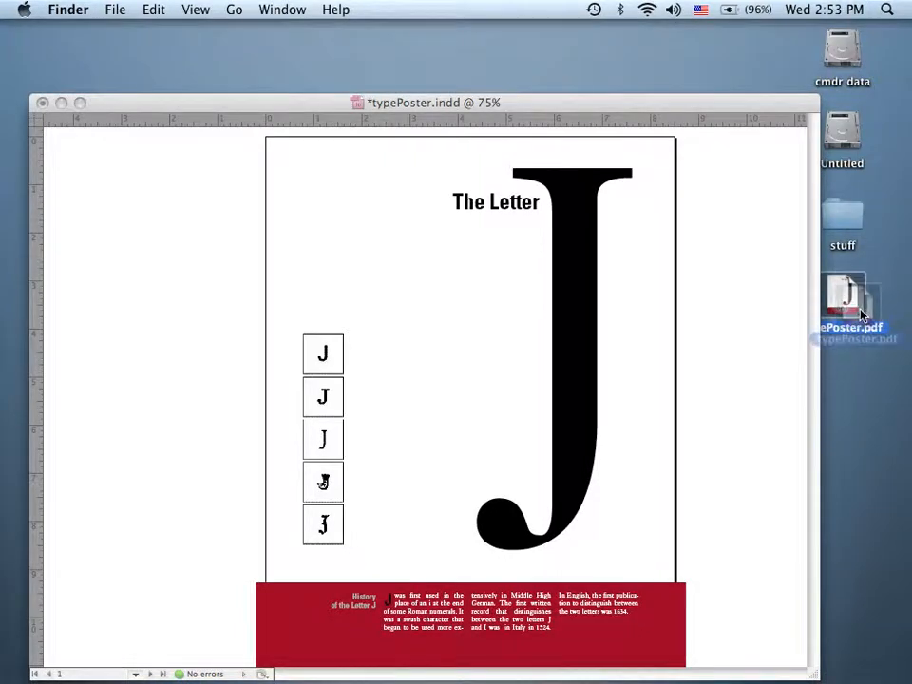
pyautogui.doubleClick(848, 302)
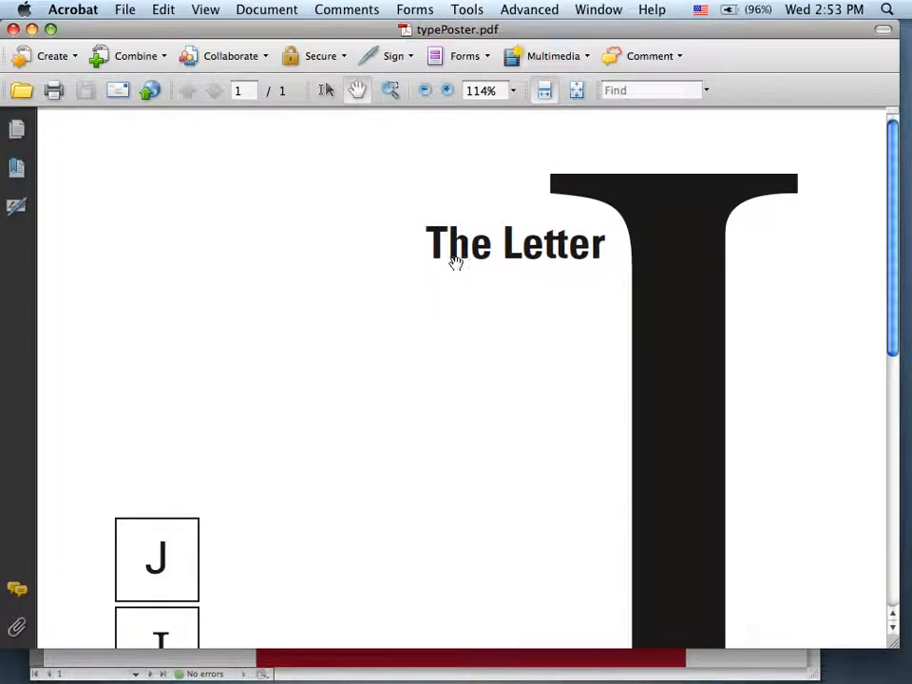
pyautogui.press('super+minus')
pyautogui.press('super+minus')
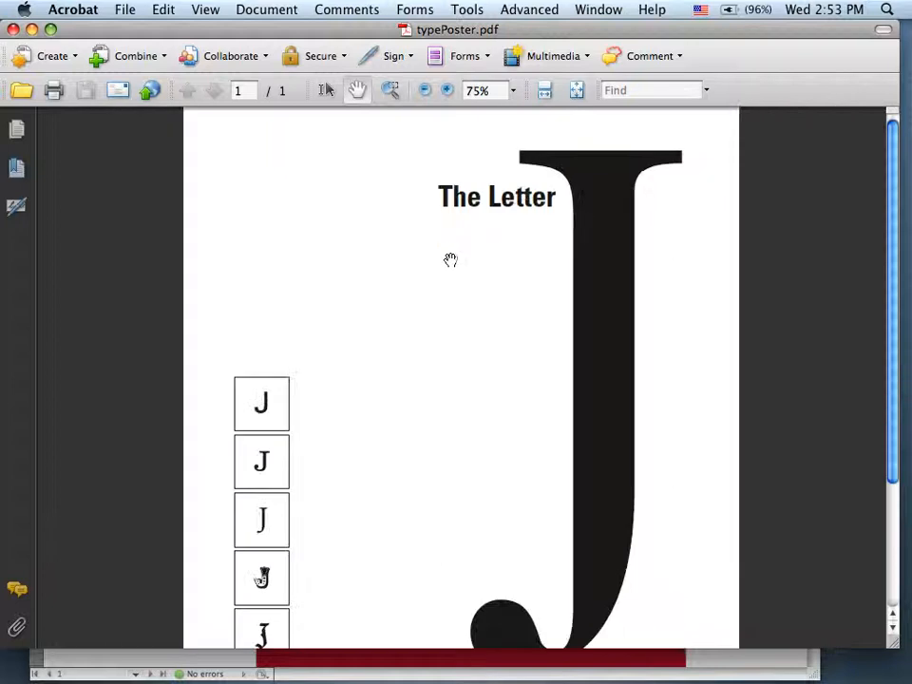
pyautogui.press('super+minus')
pyautogui.press('super+0')
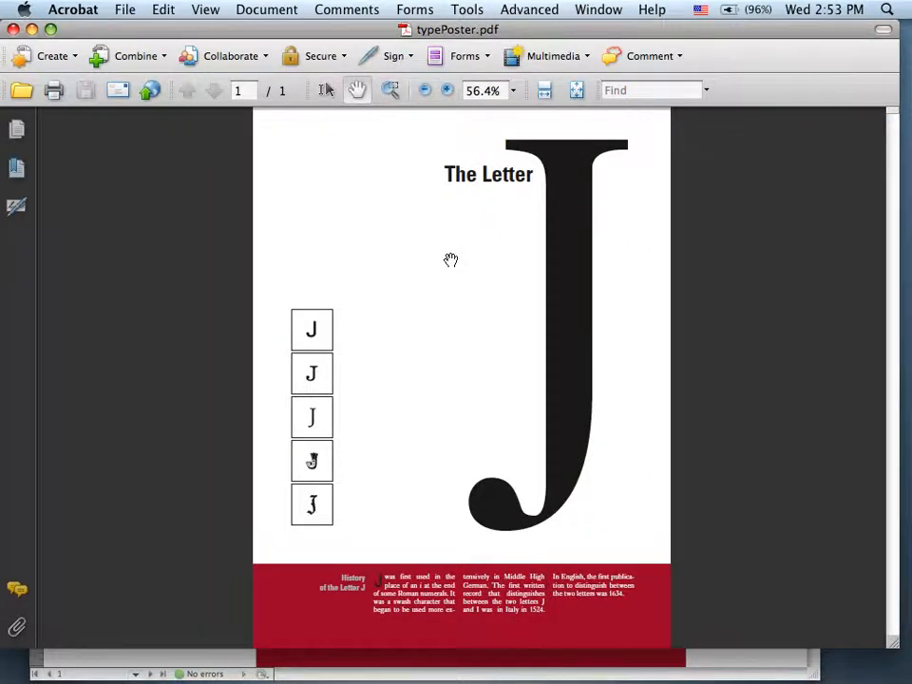
pyautogui.press('super+minus')
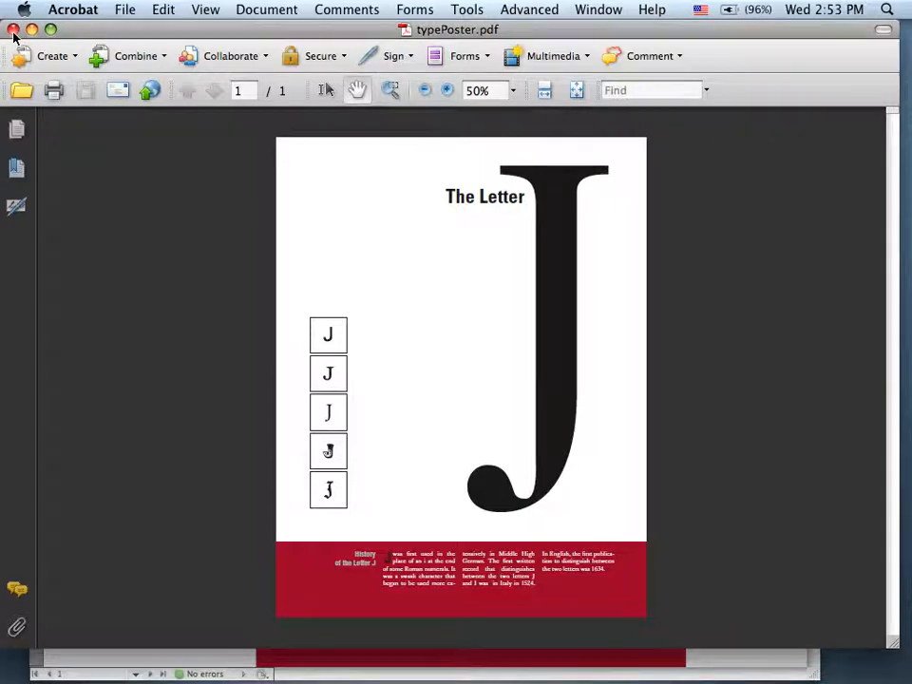
pyautogui.press('super+w')
pyautogui.click(225, 666)
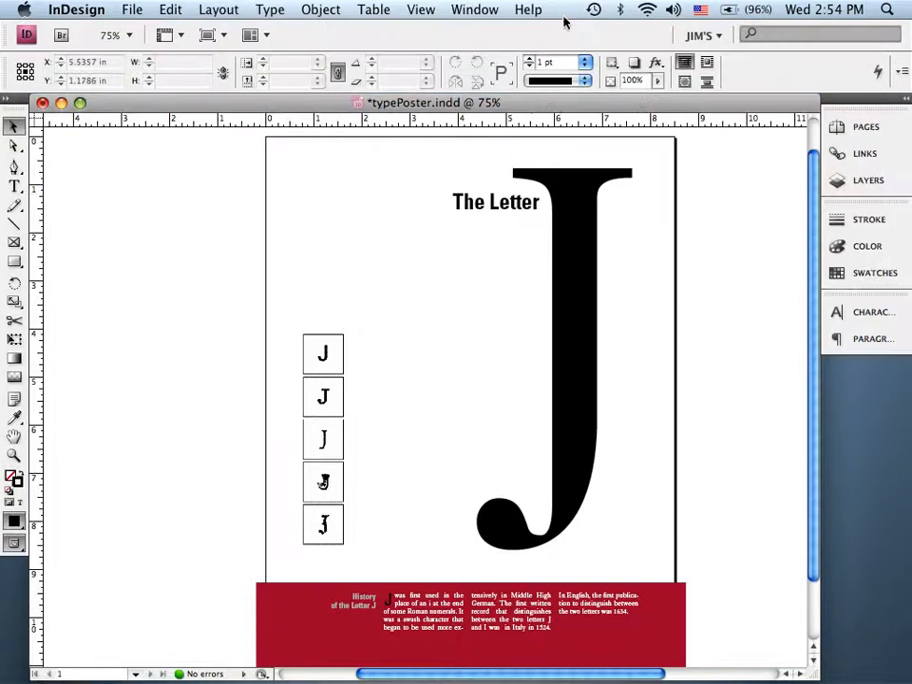
pyautogui.click(527, 11)
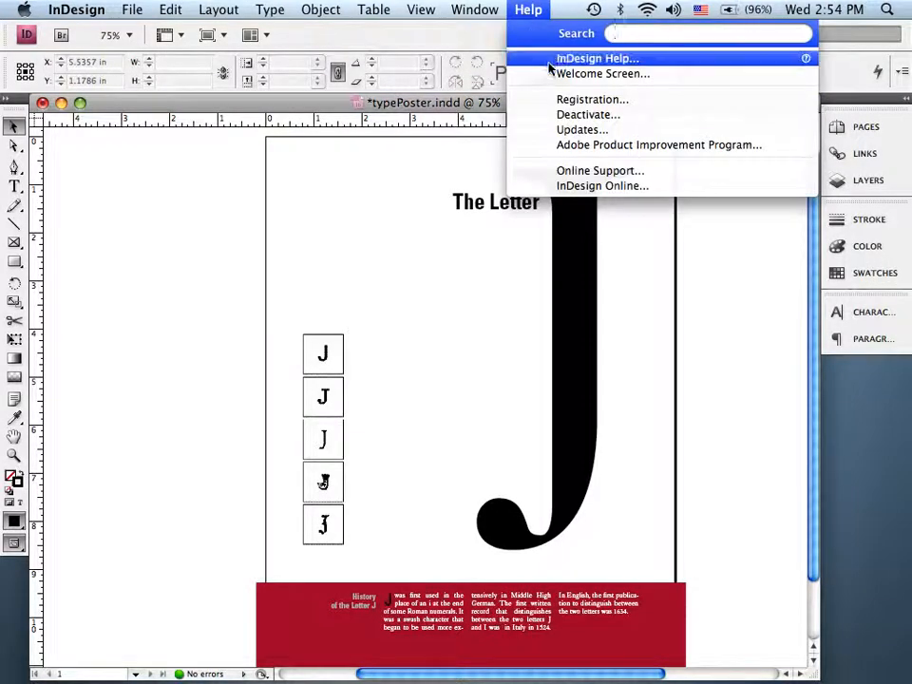
pyautogui.click(344, 244)
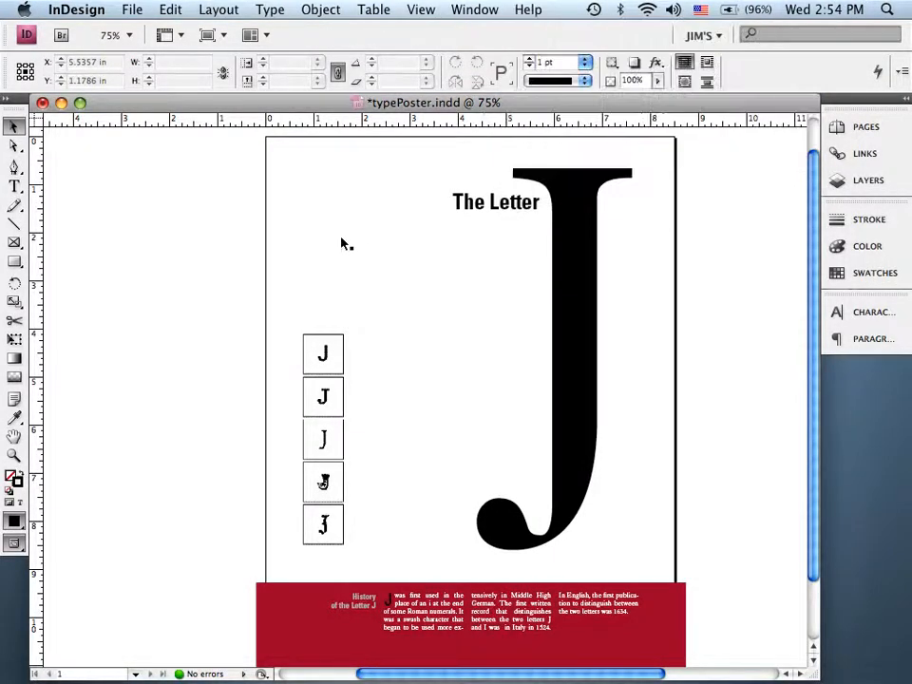